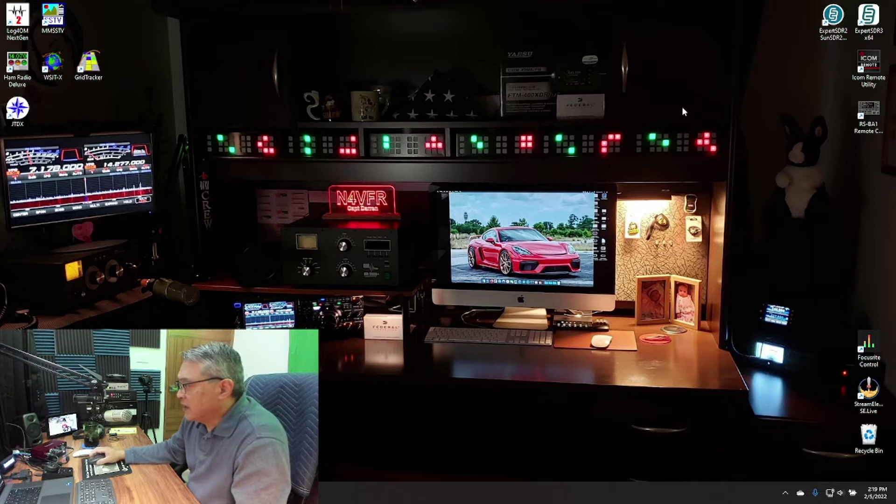
Rearrange the ExpertSDR2 and ExpertSDR3 desktop shortcuts, then launch ExpertSDR3 x64.
drag(833, 16, 638, 86)
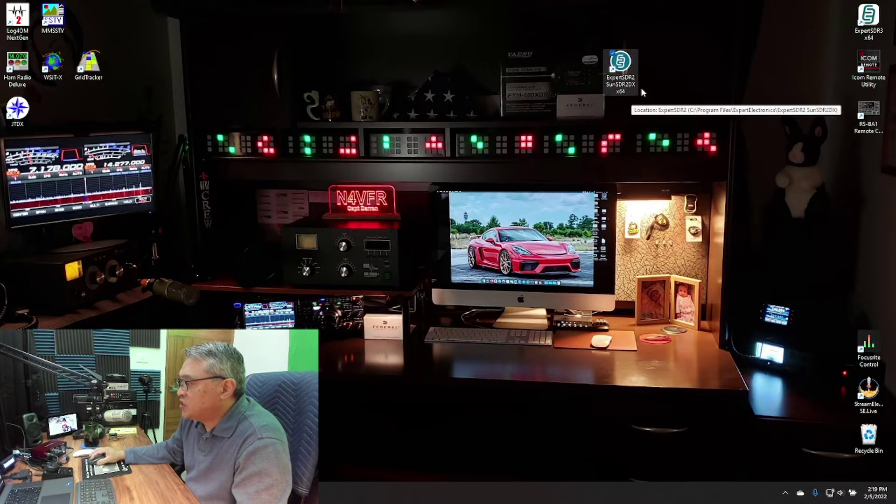
drag(633, 80, 668, 72)
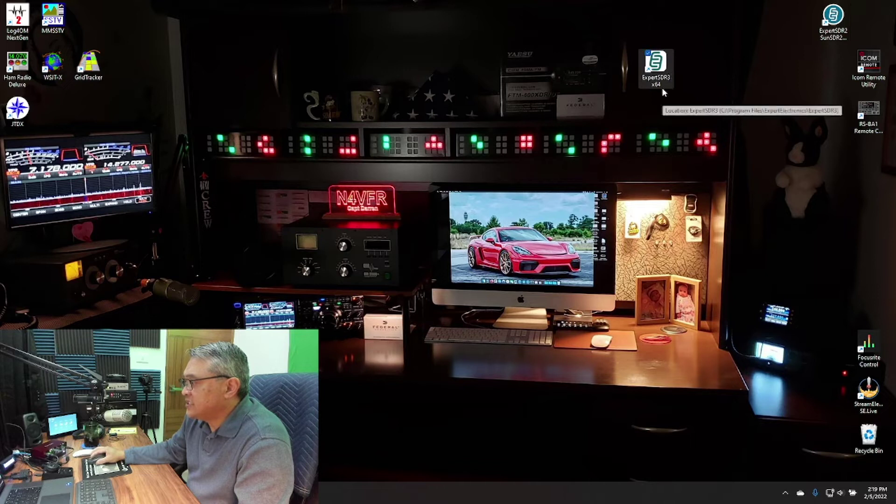
drag(663, 68, 870, 21)
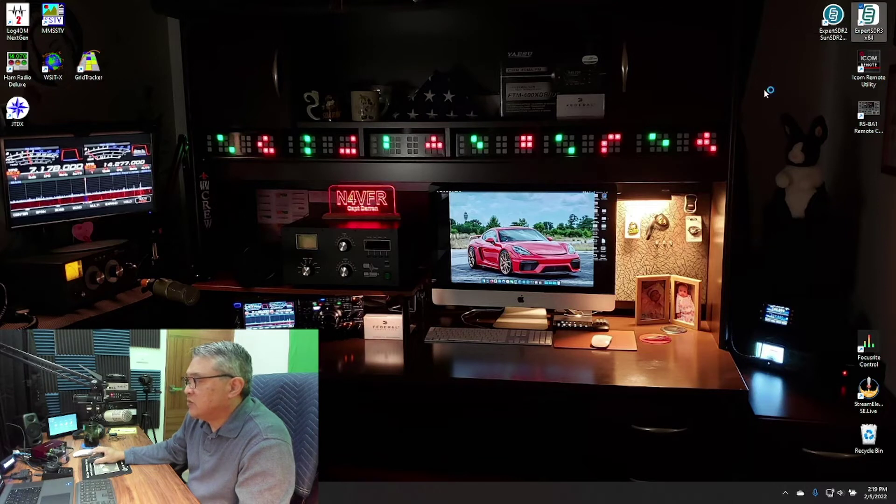
key(Return)
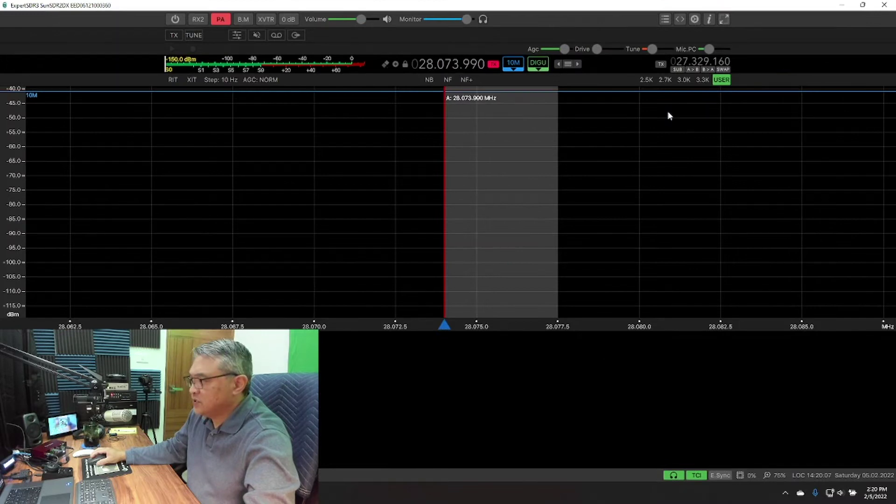
Dismiss the launcher disclaimer, power on the SunSDR2DX and turn on Global Mute.
click(843, 5)
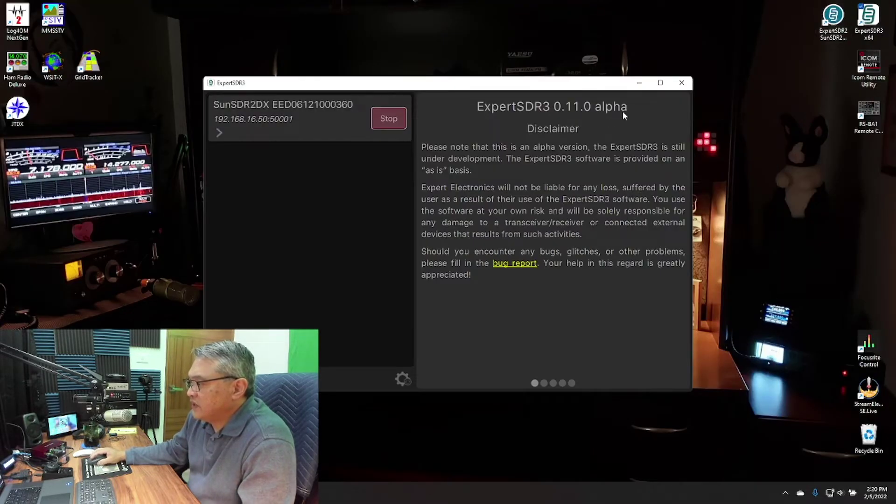
click(682, 83)
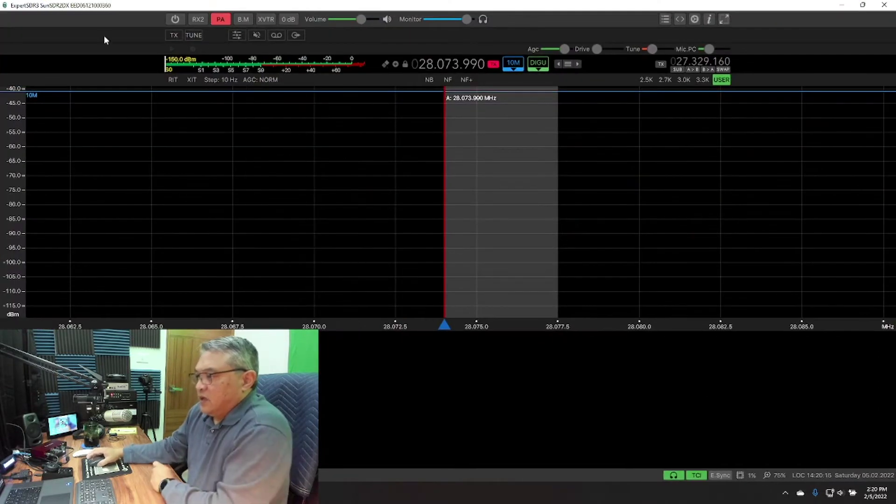
click(174, 19)
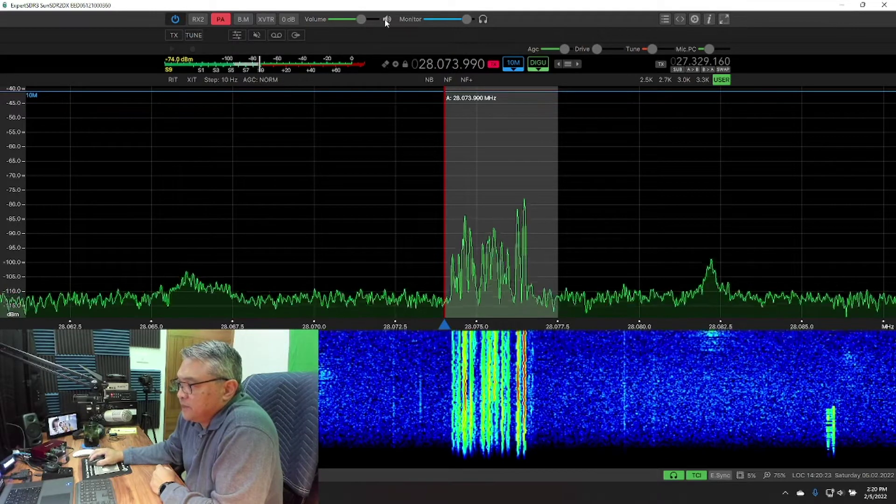
click(386, 20)
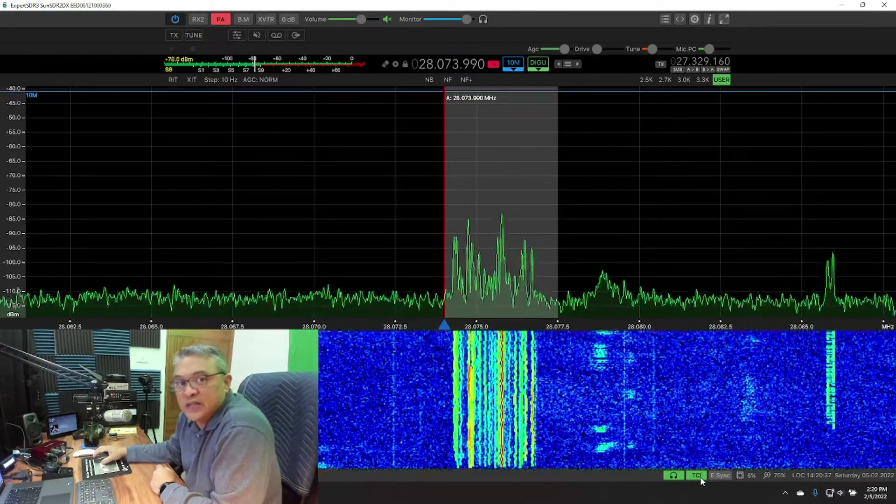
Cycle TCI off and back on, confirming it uses port 40001, then show the desktop.
click(696, 476)
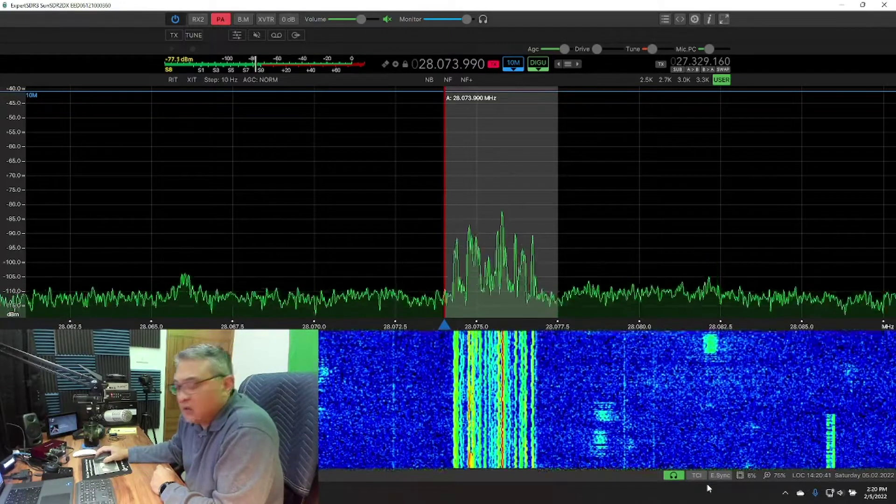
right_click(697, 474)
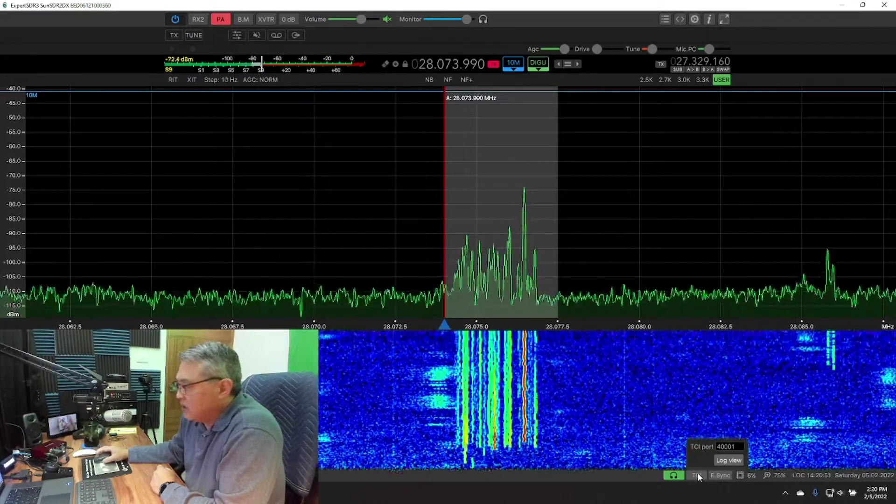
click(695, 475)
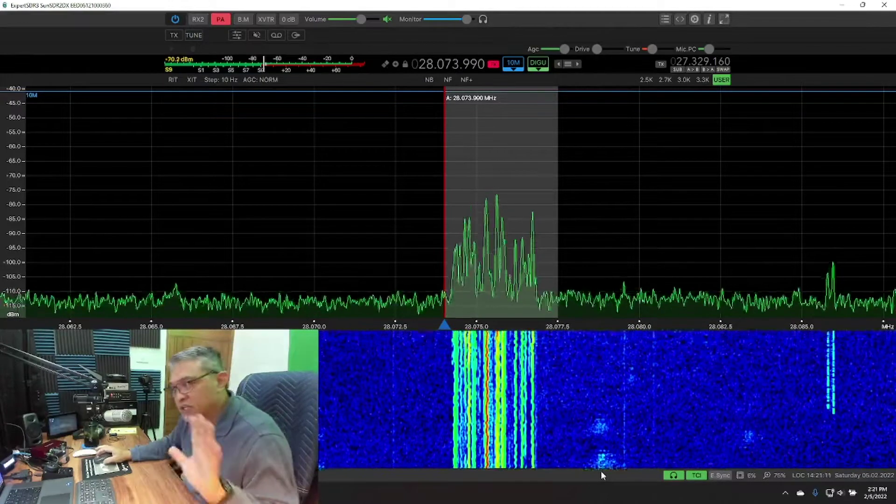
key(super+d)
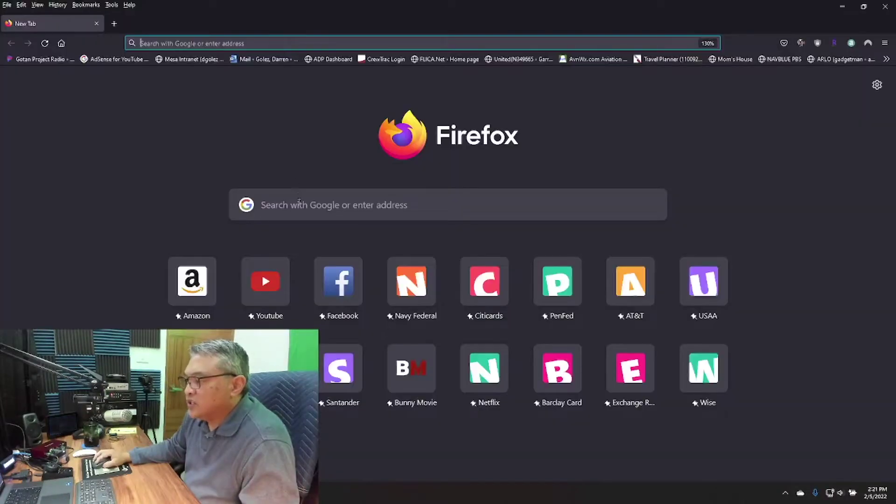
Search Google for 'jtdx download' from Firefox's new tab.
click(299, 205)
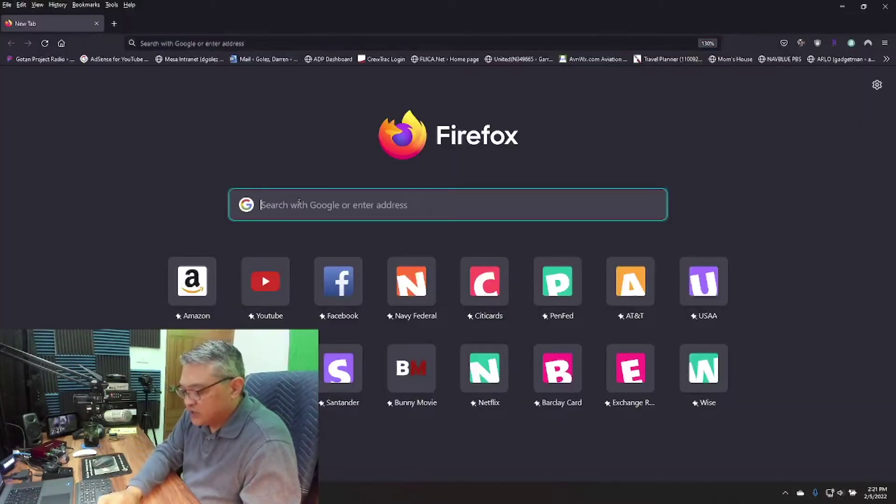
text(jtdx)
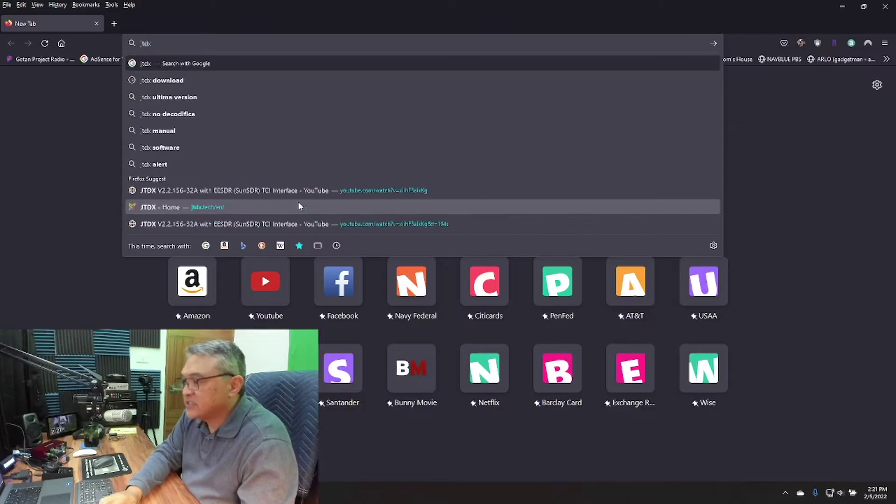
text( download)
key(Return)
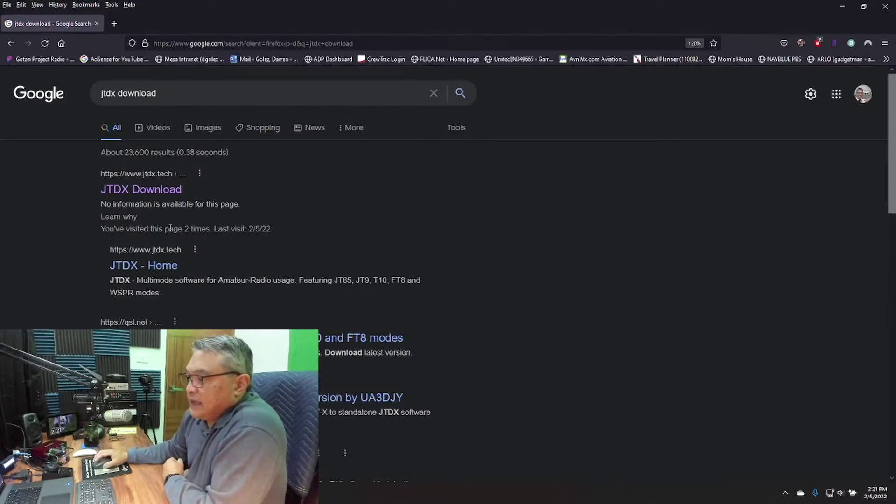
Open the jtdx.tech JTDX Download result and scroll through the JTDX 2.2.158 downloads.
click(169, 194)
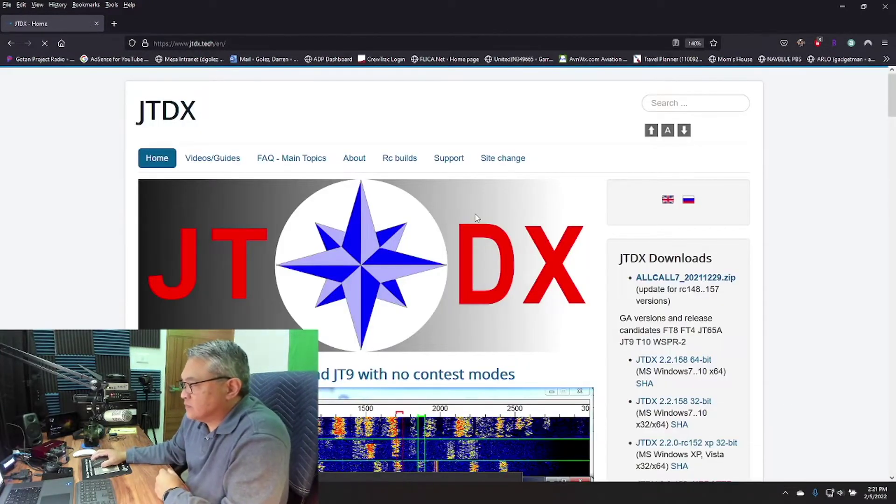
scroll(476, 217, down, 3)
scroll(477, 217, down, 5)
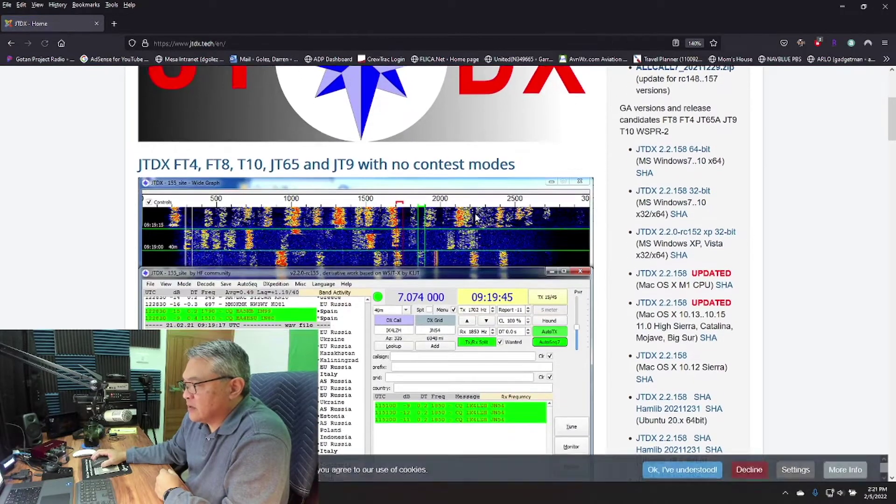
scroll(477, 218, up, 5)
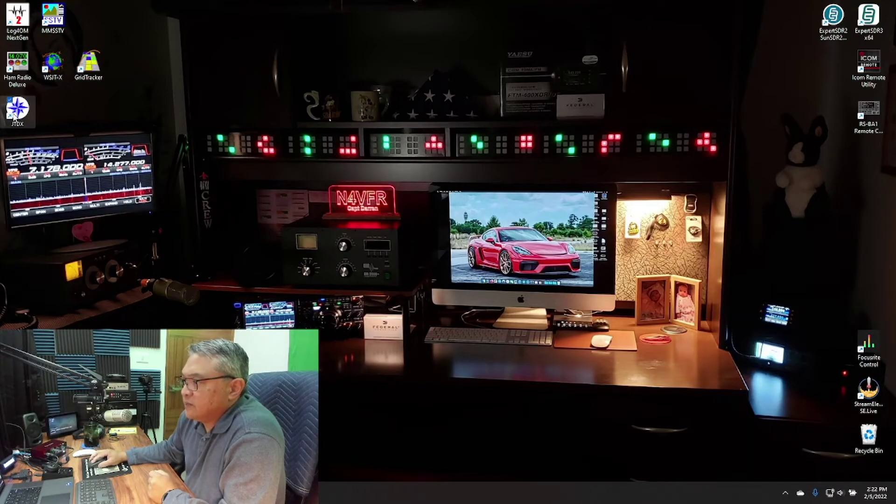
Launch JTDX, placing the Wide Graph at top right and the main window beneath it.
click(14, 115)
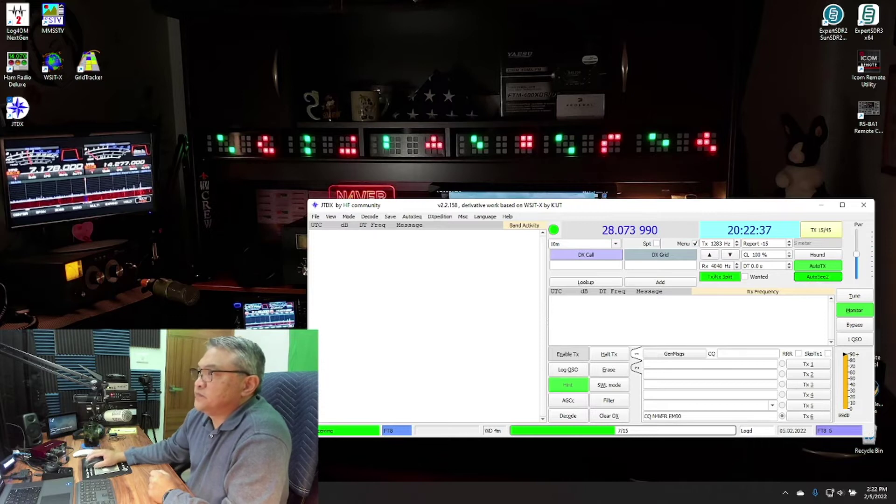
drag(413, 38, 646, 8)
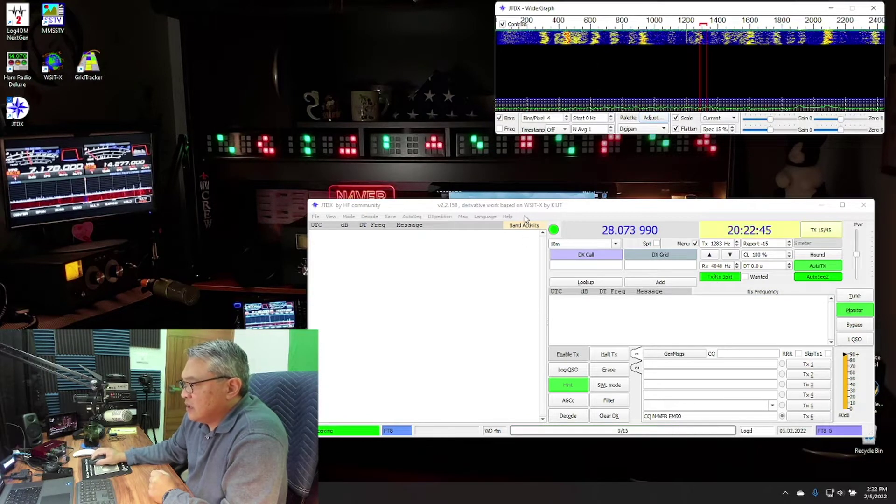
drag(524, 208, 399, 142)
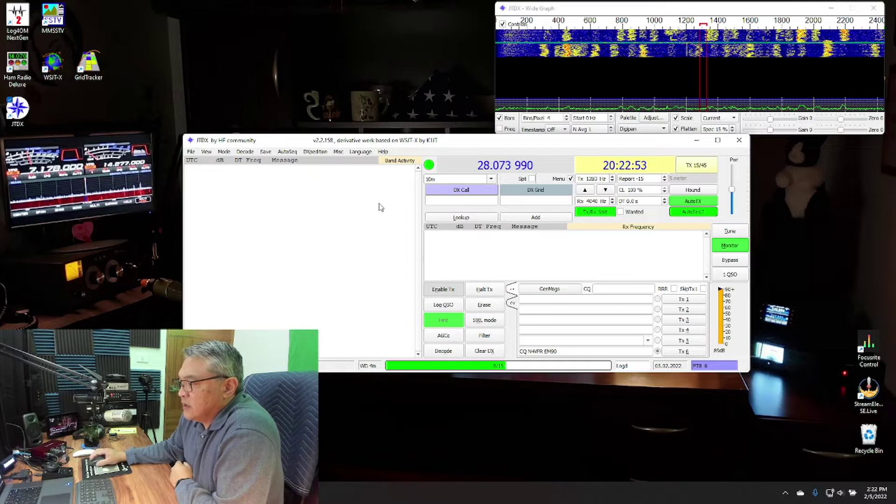
drag(360, 142, 493, 146)
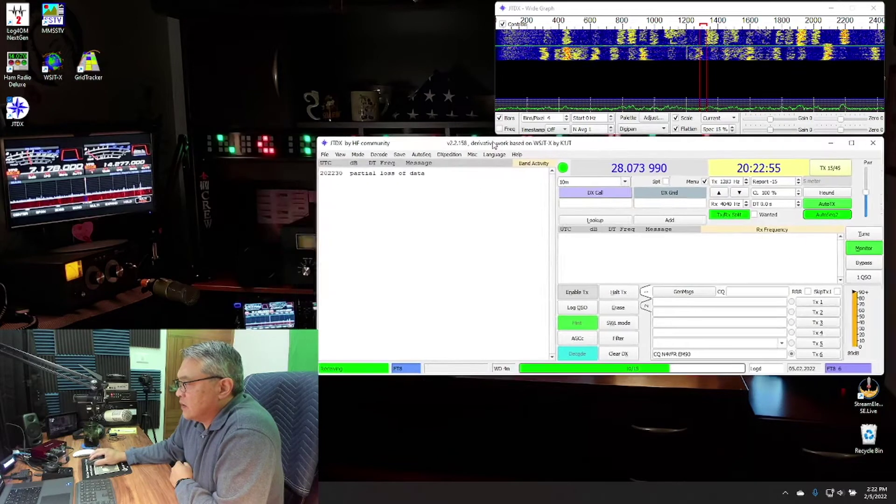
Open JTDX Settings from the File menu, reposition the dialog, and show the Radio page.
click(325, 154)
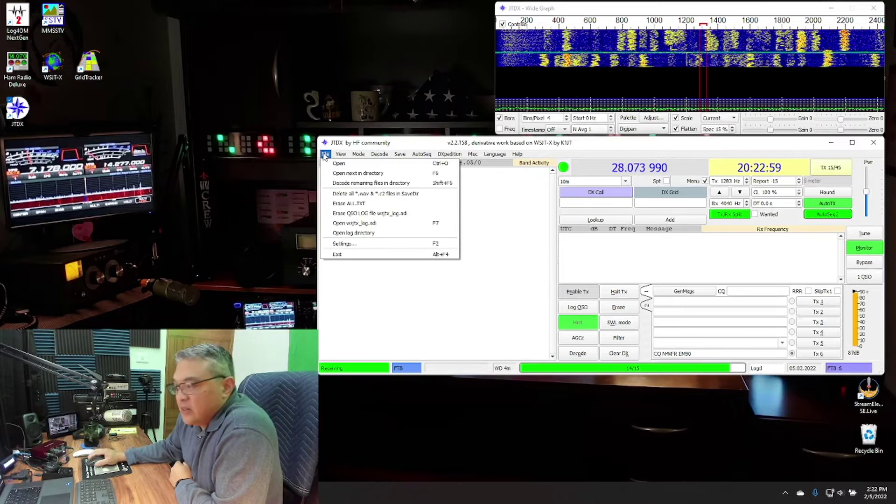
click(351, 244)
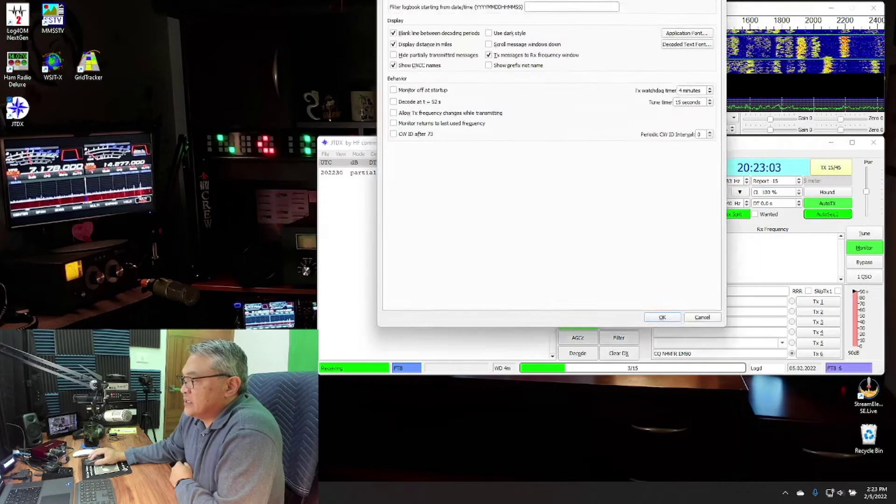
drag(345, 8, 325, 44)
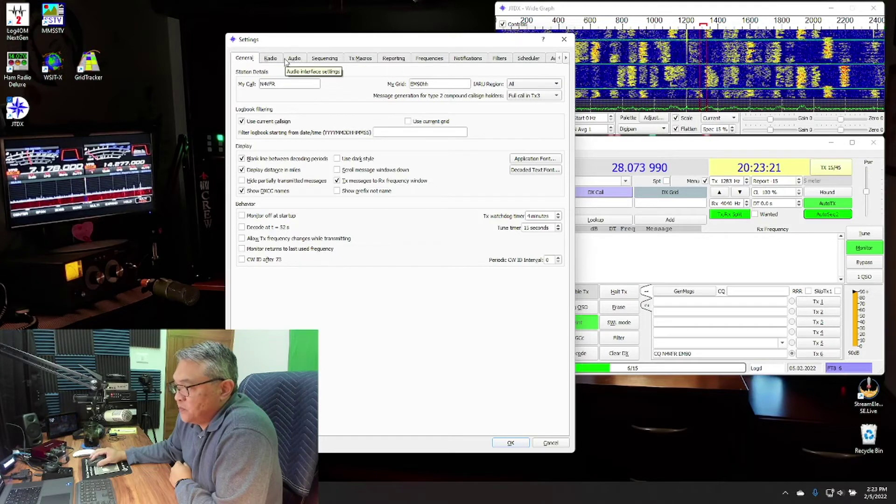
click(270, 60)
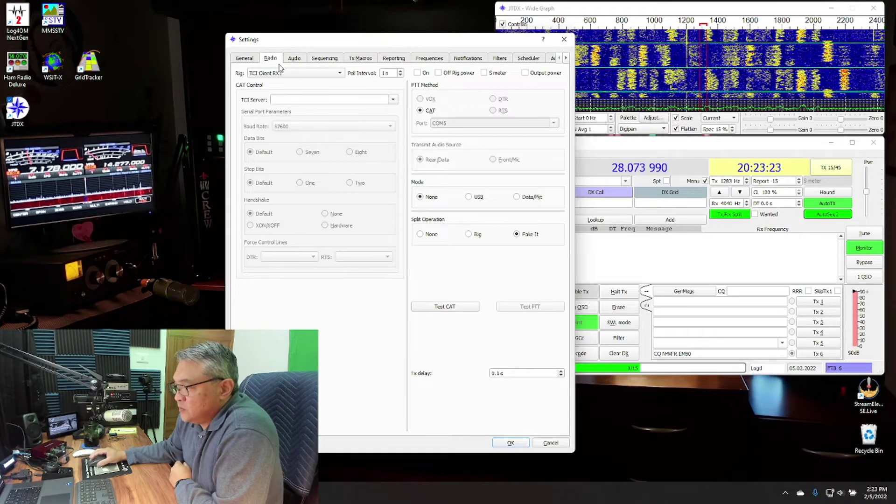
Select TCI Client RX1 from the Rig list.
click(339, 73)
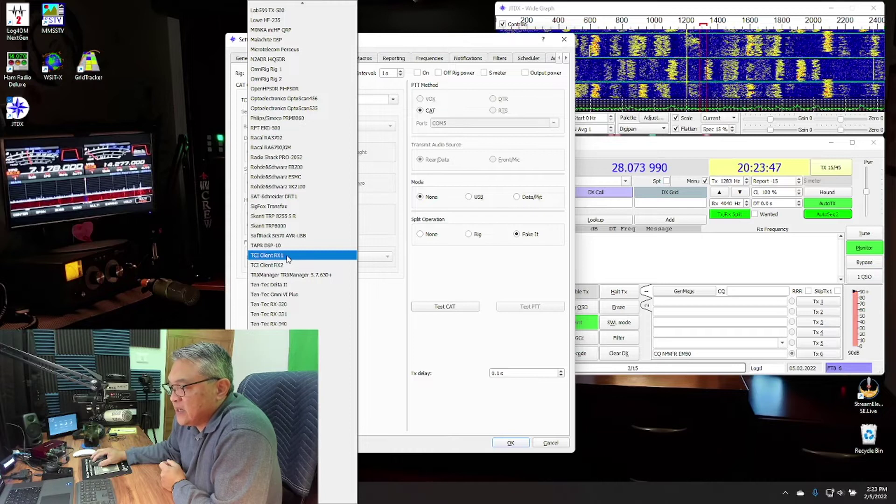
click(288, 258)
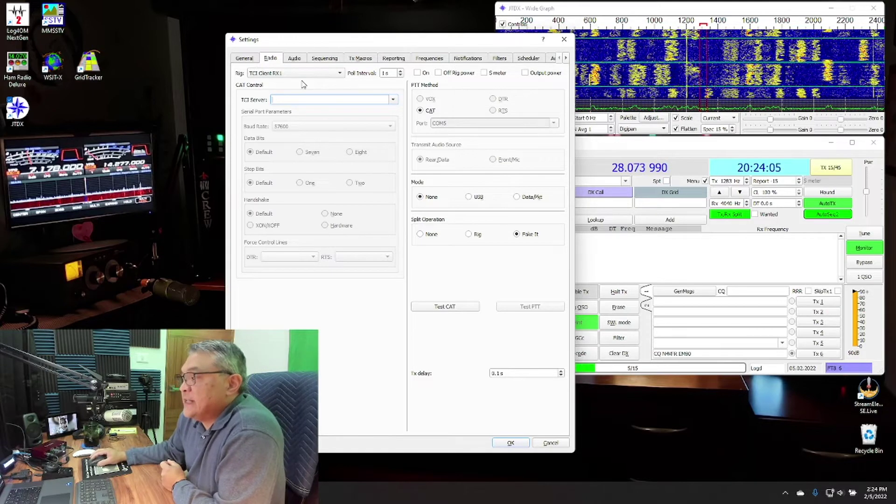
On the Audio page, enable Use TCI Audio, refresh devices and keep TCI audio as input.
click(295, 58)
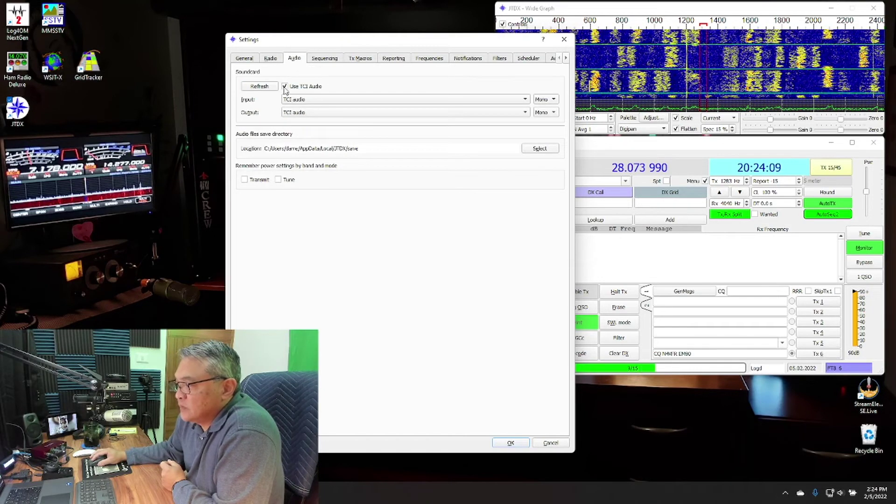
click(521, 101)
click(516, 89)
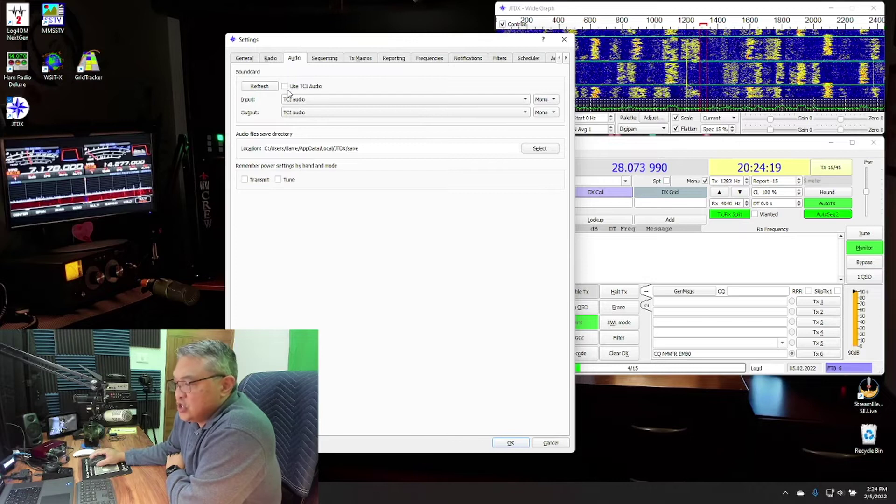
click(264, 87)
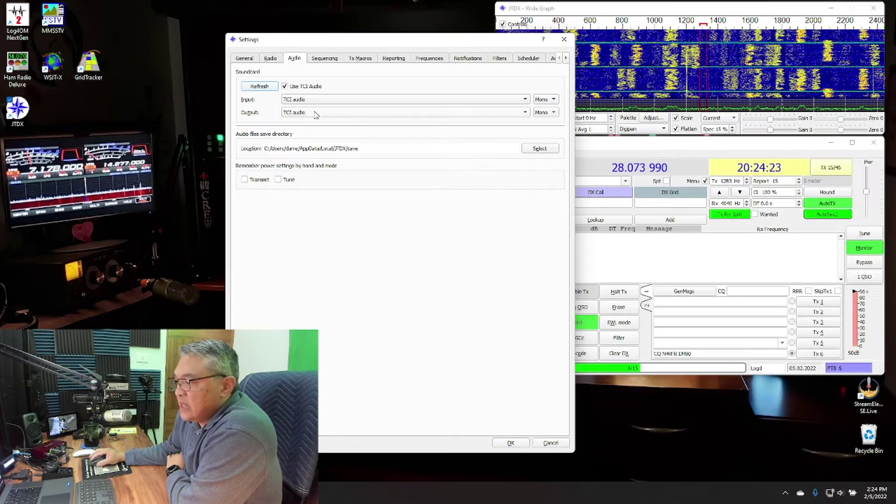
click(525, 100)
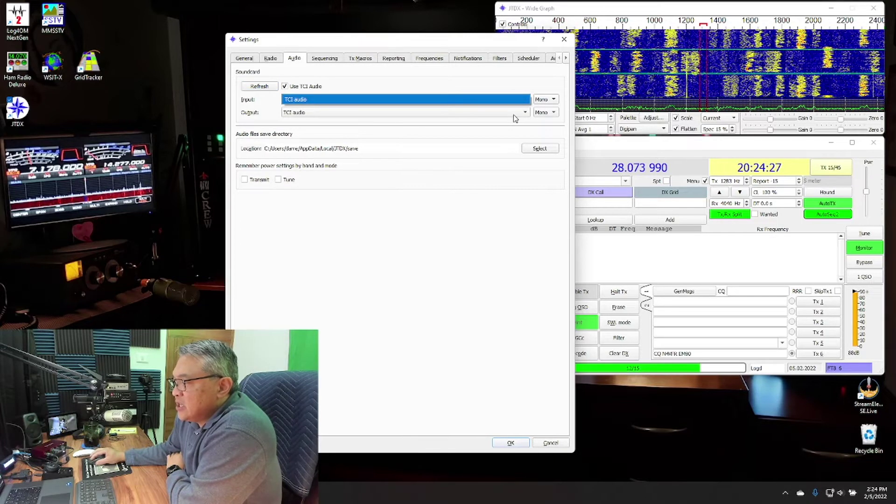
click(383, 90)
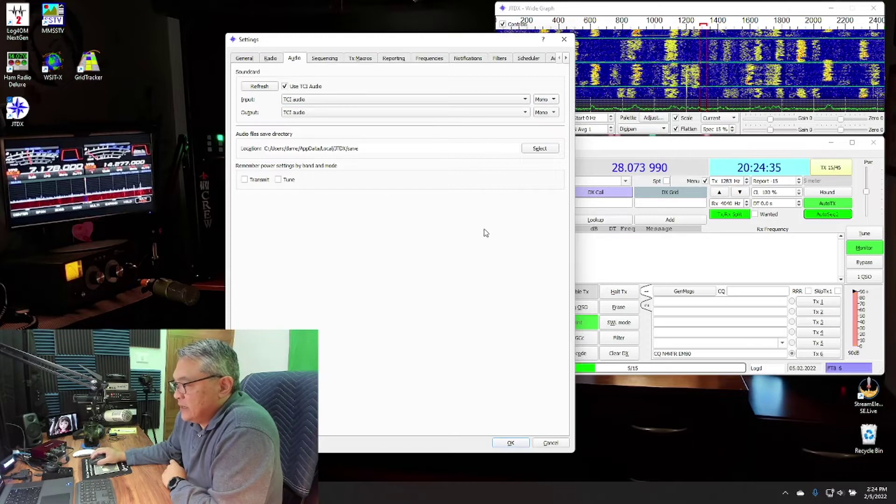
Review the Sequencing, Tx Macros and Reporting settings pages.
click(326, 59)
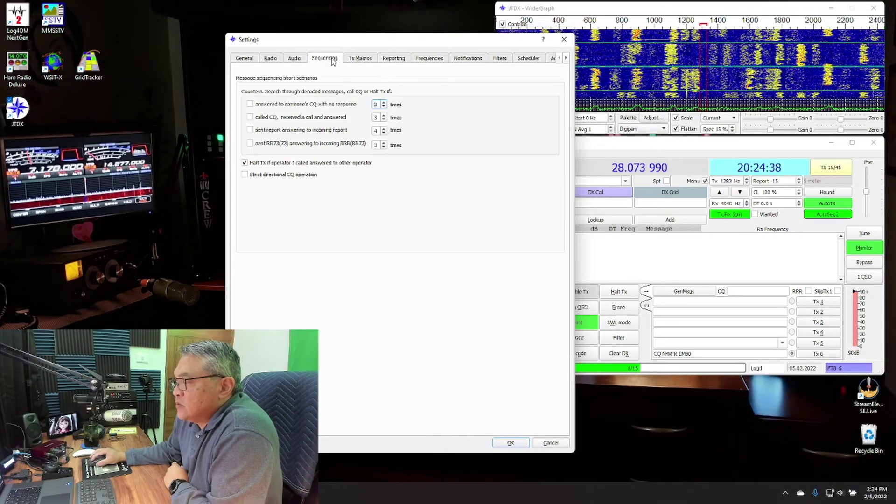
click(363, 61)
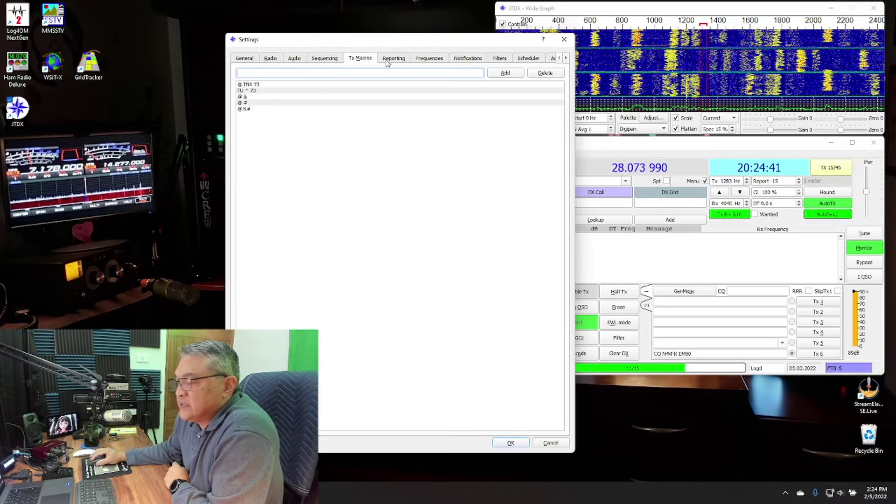
click(389, 60)
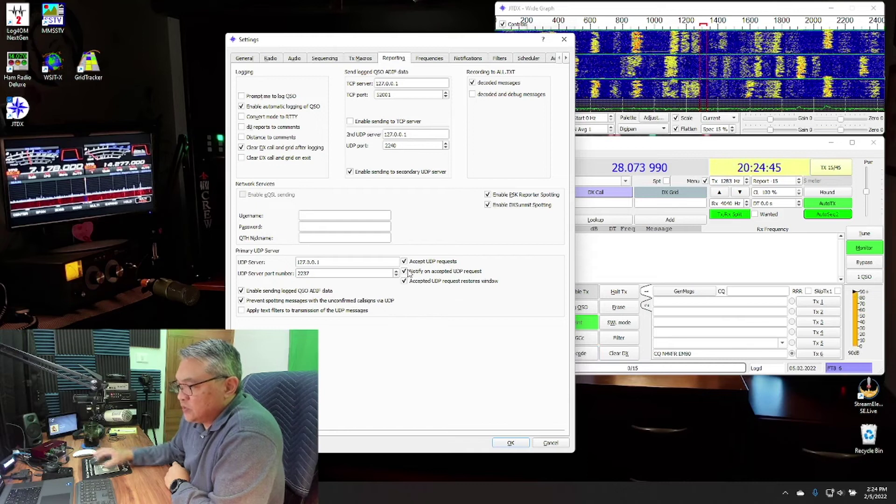
mouse_move(409, 273)
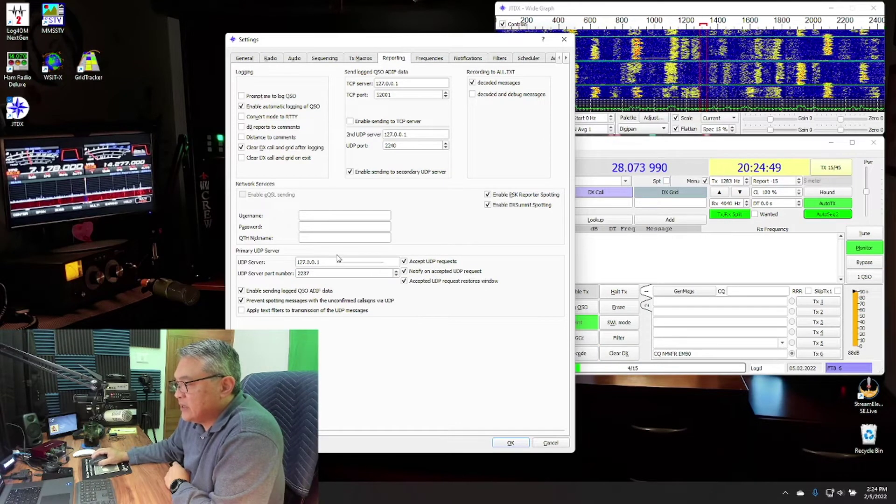
mouse_move(378, 259)
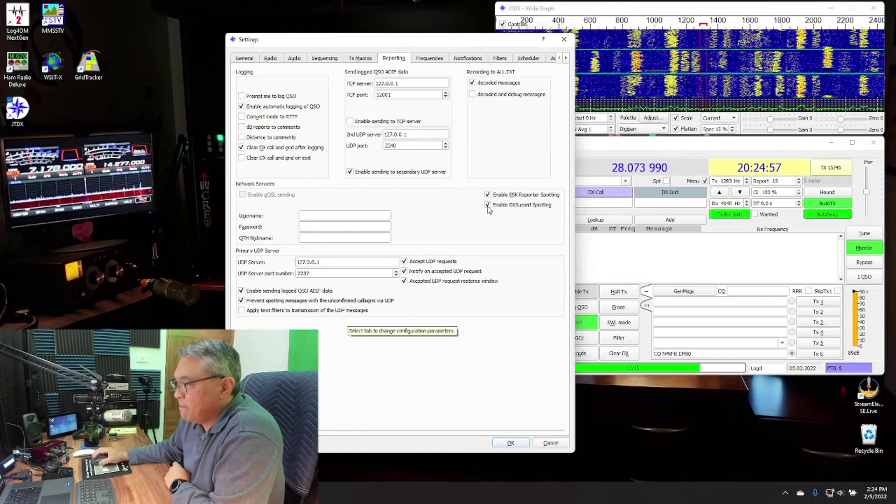
Look through the Frequencies, Notifications, Filters, Scheduler and Advanced settings pages.
click(437, 59)
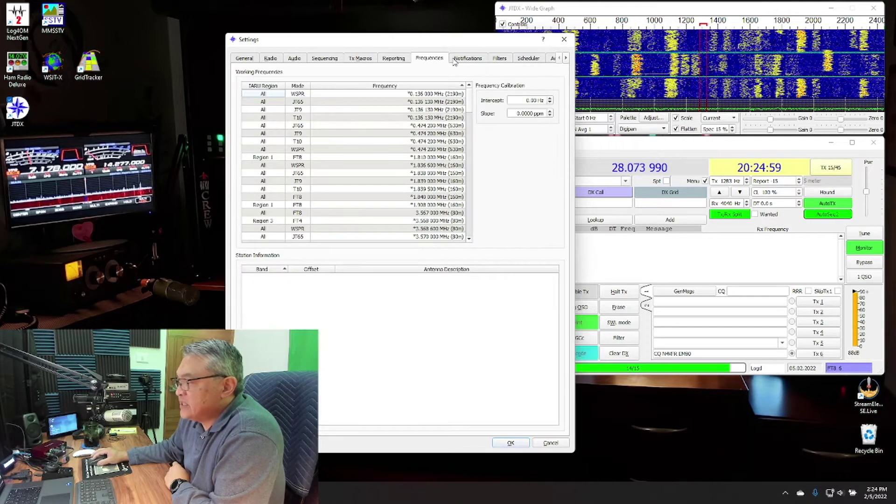
click(470, 60)
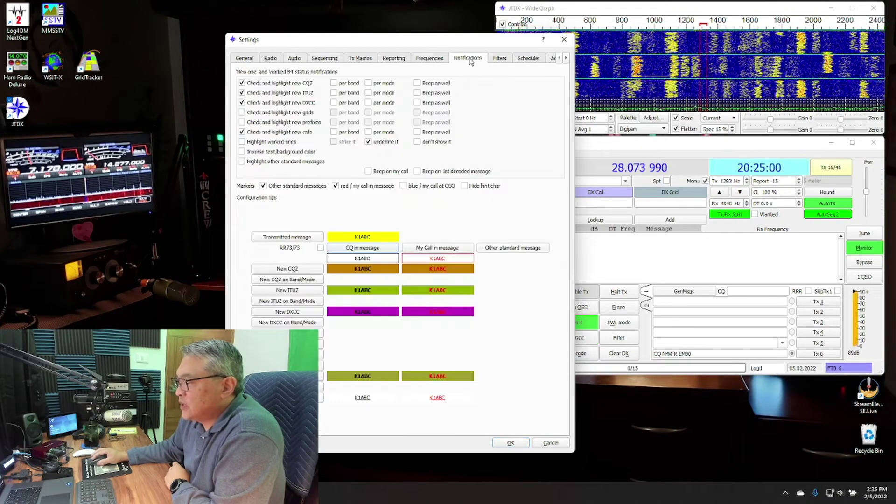
click(500, 59)
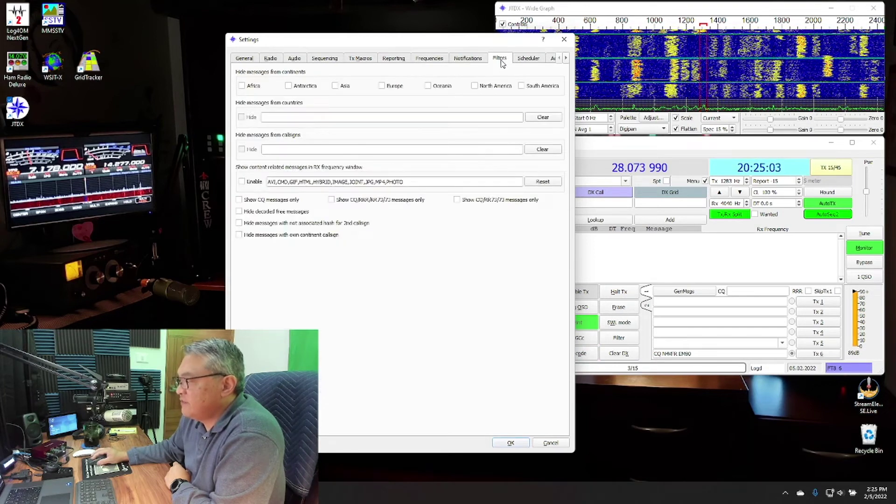
click(527, 59)
click(566, 58)
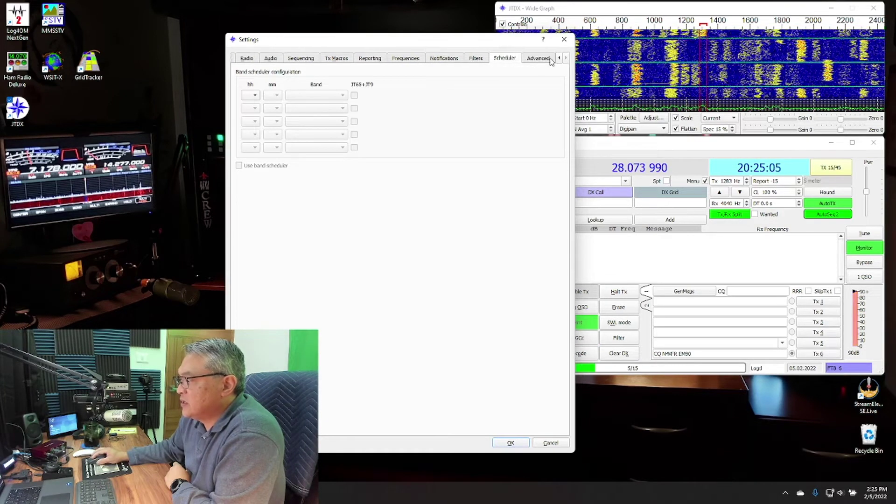
click(549, 61)
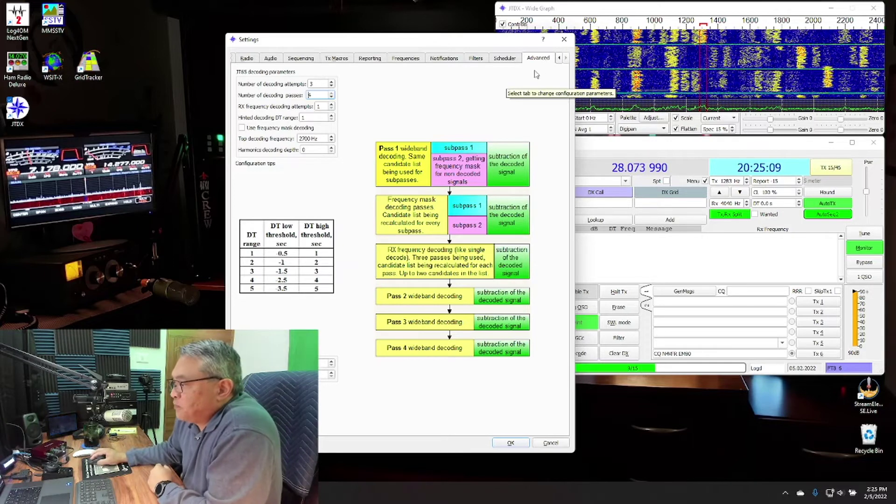
Apply the settings, erase old decodes, tune JTDX to 28.074 MHz (10 m), and switch to ExpertSDR3.
click(510, 442)
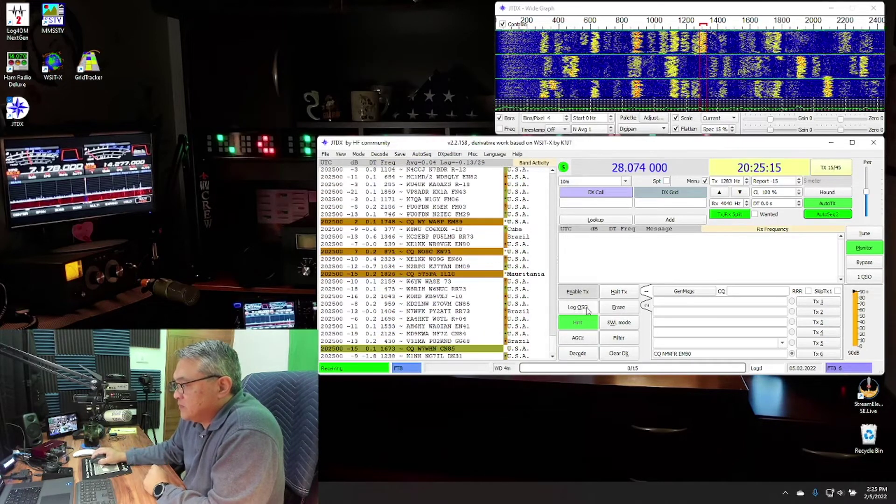
click(603, 308)
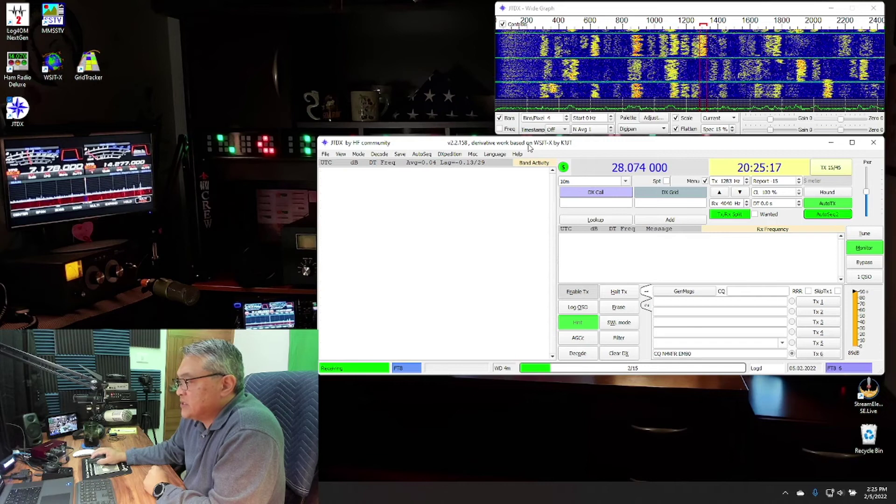
click(625, 181)
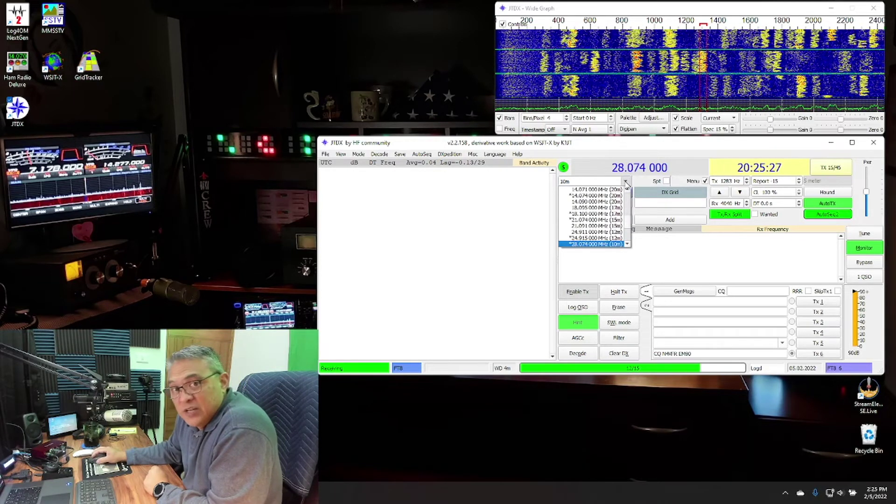
click(611, 243)
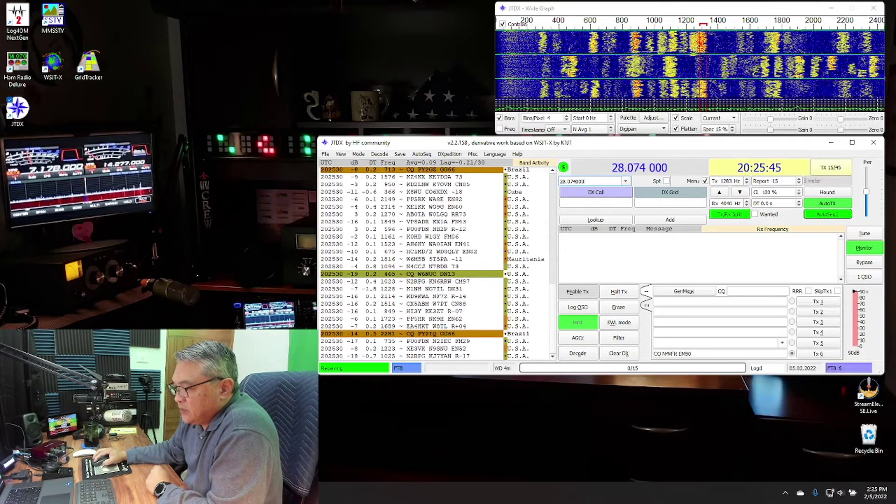
key(alt+Tab)
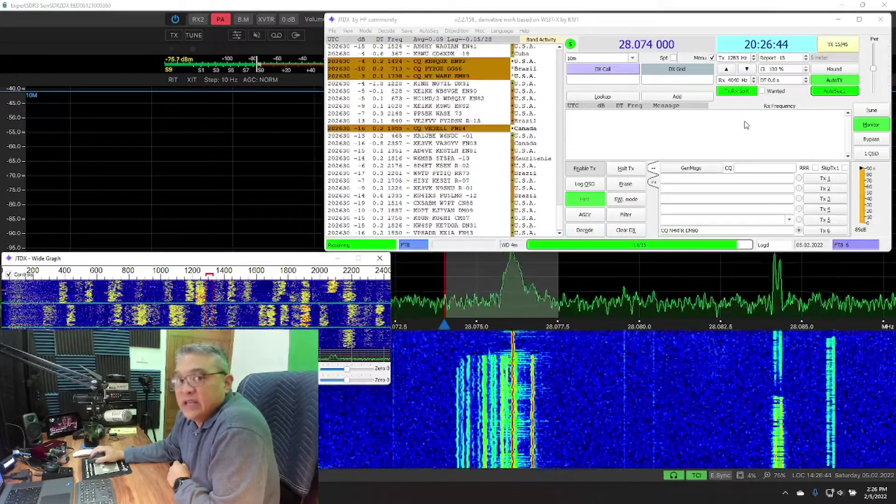
Start transmitting the CQ call and move JTDX to uncover the ExpertSDR3 controls.
click(799, 231)
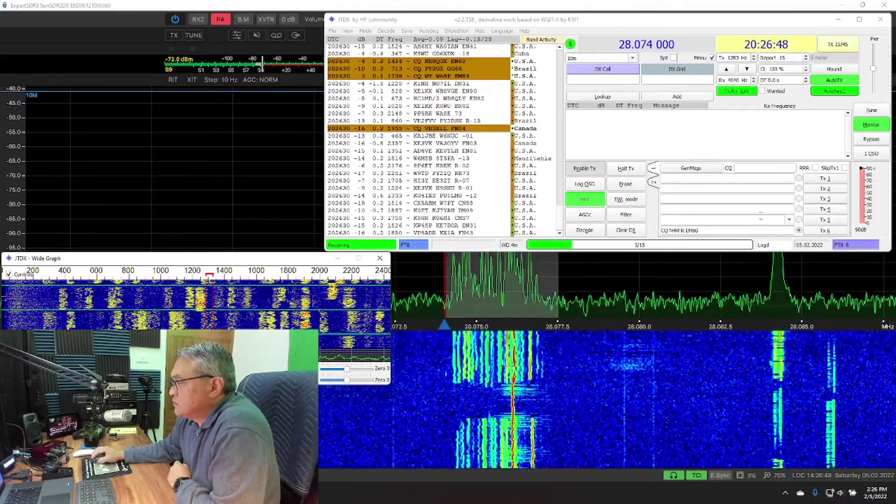
click(583, 168)
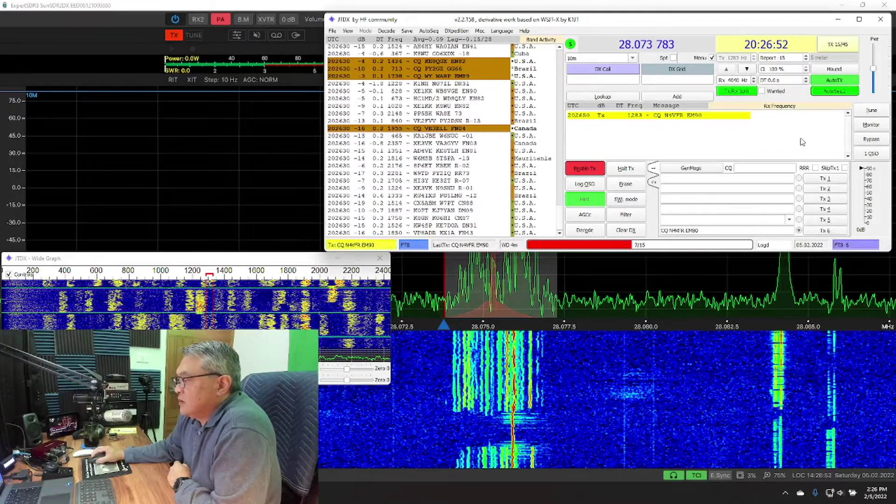
drag(599, 19, 621, 186)
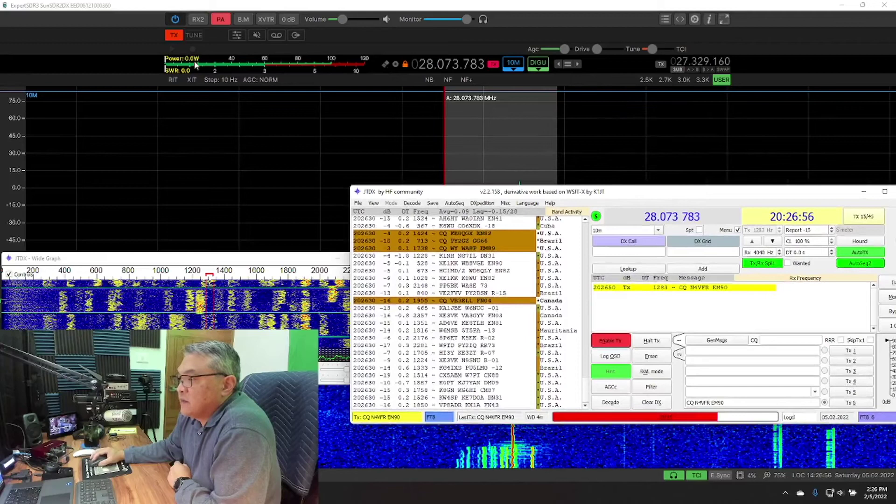
click(598, 50)
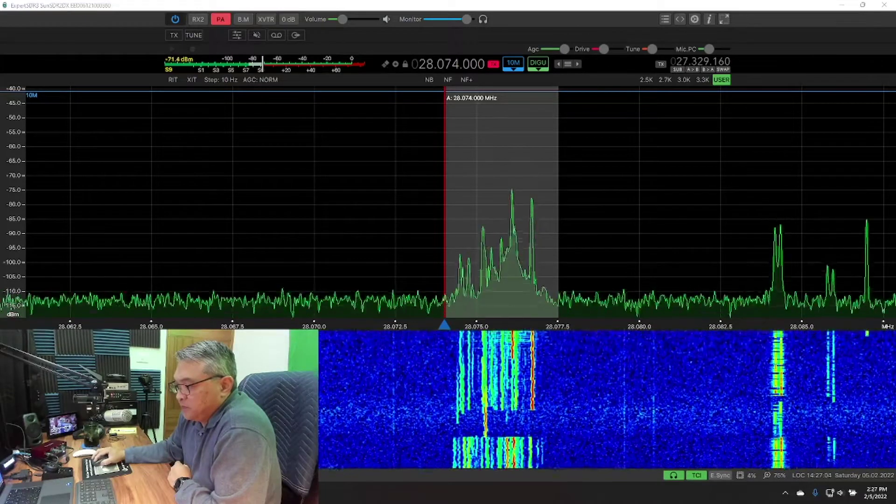
key(alt+Tab)
Raise the ExpertSDR3 transmit drive from 32 % to about 40 %.
drag(498, 196, 150, 99)
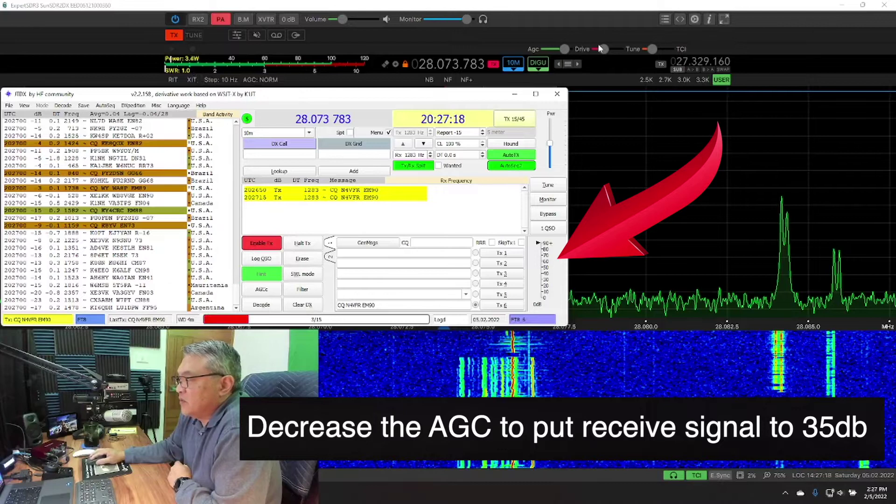
mouse_move(603, 50)
drag(604, 50, 606, 49)
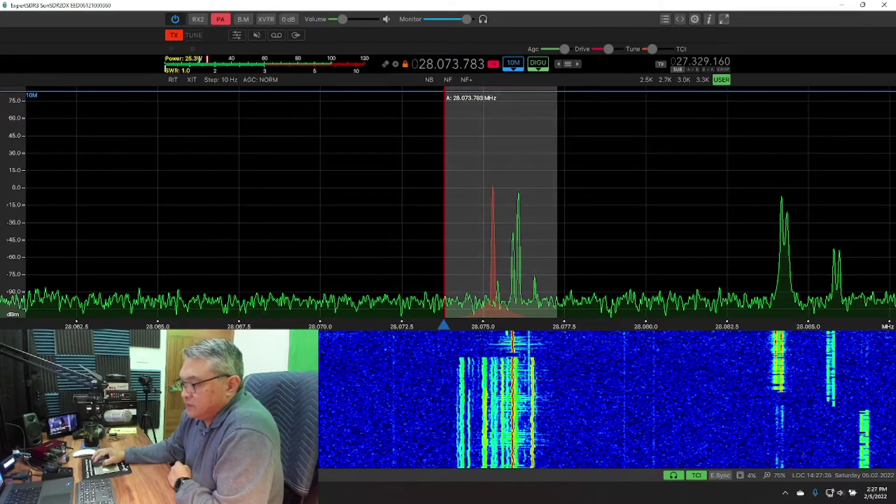
key(alt+Tab)
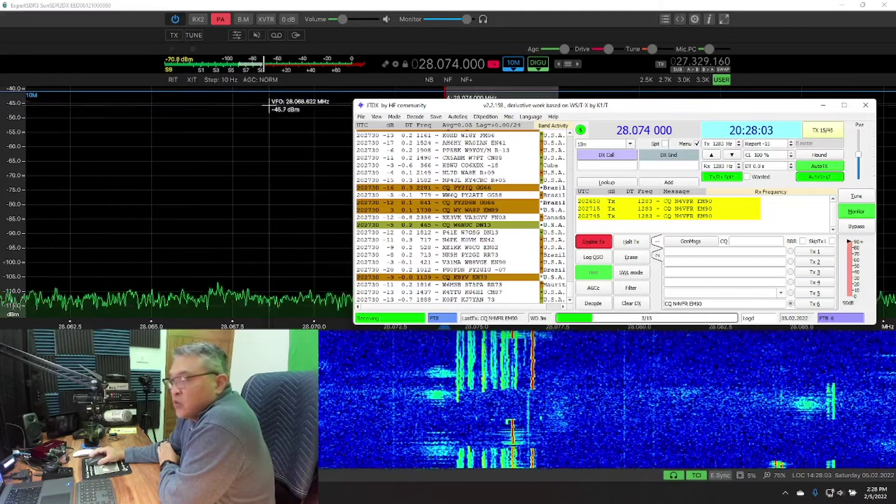
Confirm ExpertSDR3 stays in DIGU mode.
mouse_move(541, 52)
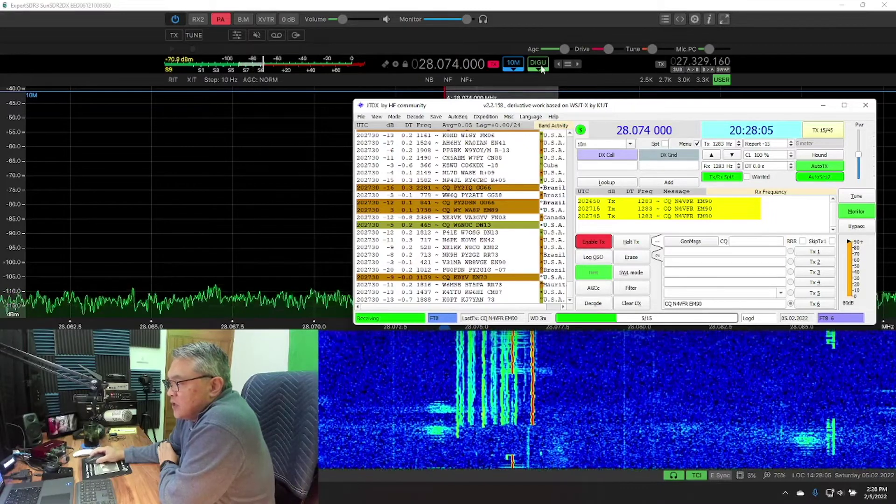
click(539, 65)
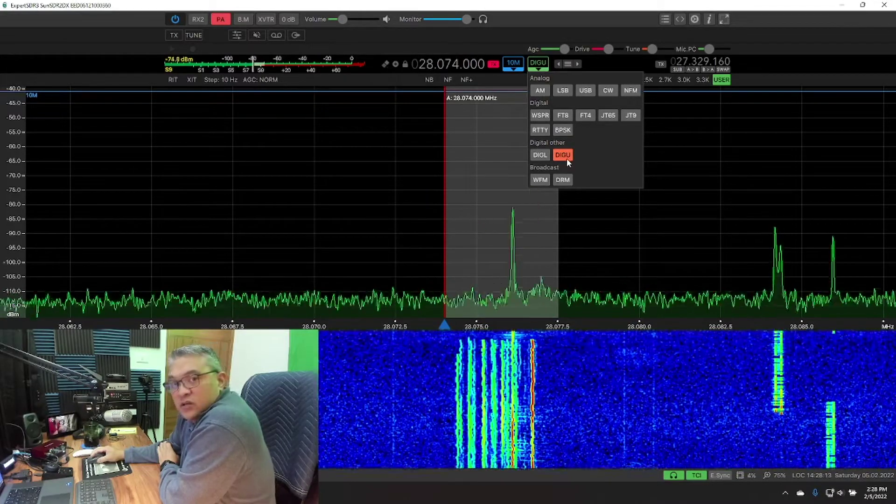
key(alt+Tab)
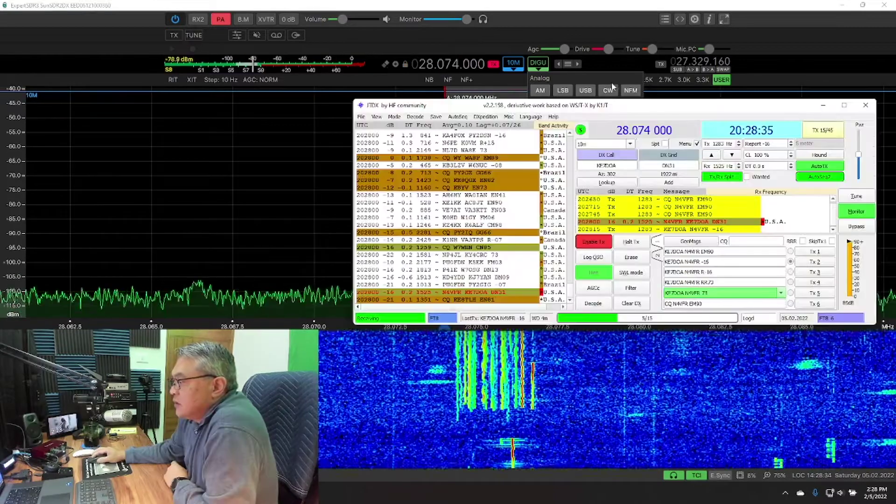
Move JTDX left, minimize ExpertSDR3, and launch Log4OM NextGen from the desktop.
drag(599, 99, 323, 101)
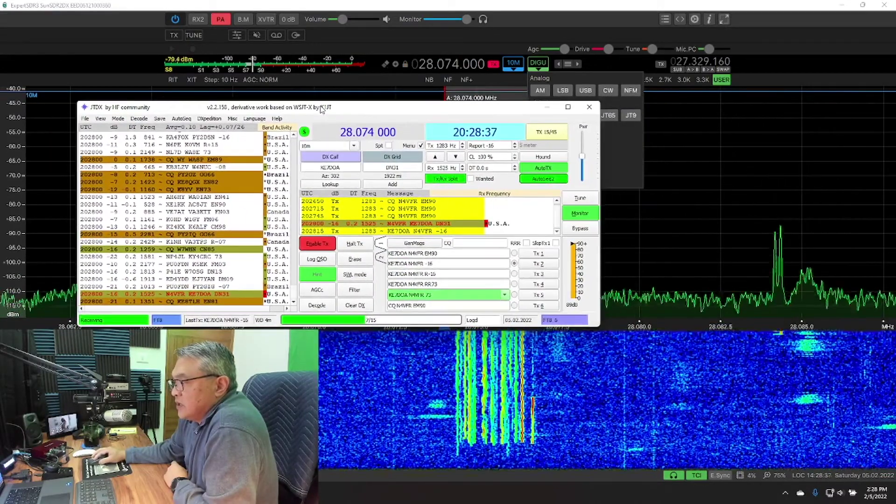
key(super+Down)
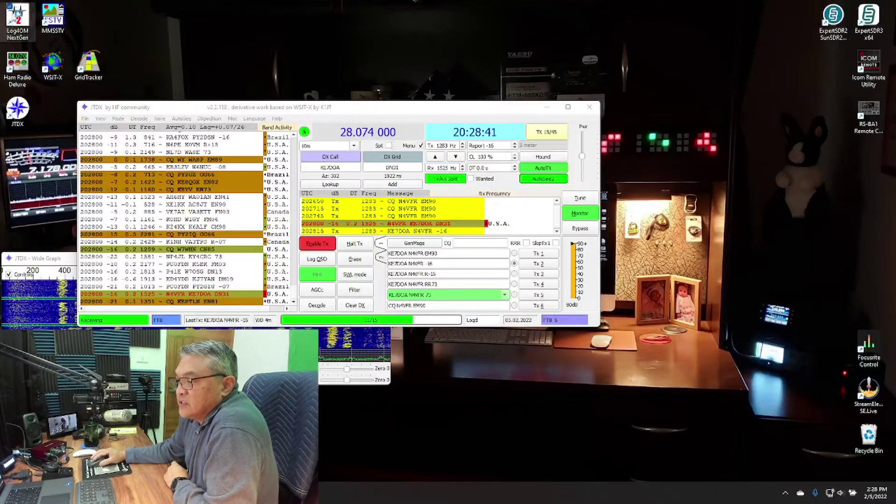
double_click(18, 21)
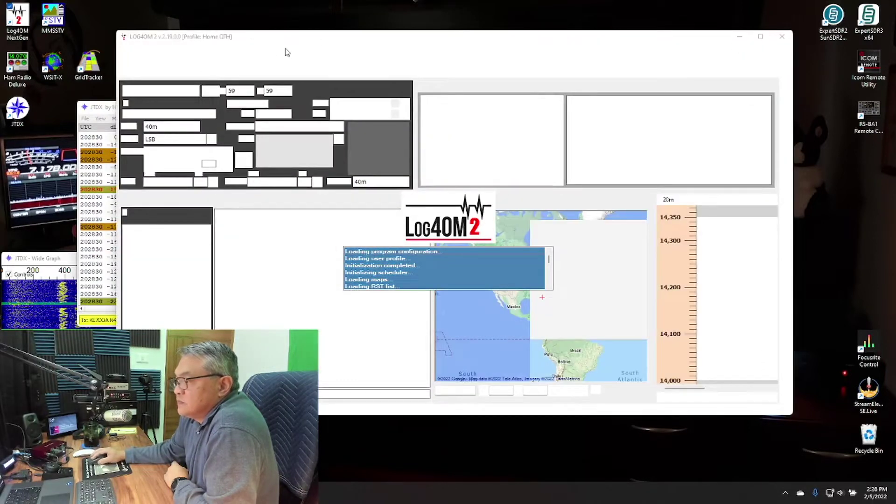
Start the Log4OM cluster server and connect to the DX cluster, then minimize Log4OM.
click(152, 49)
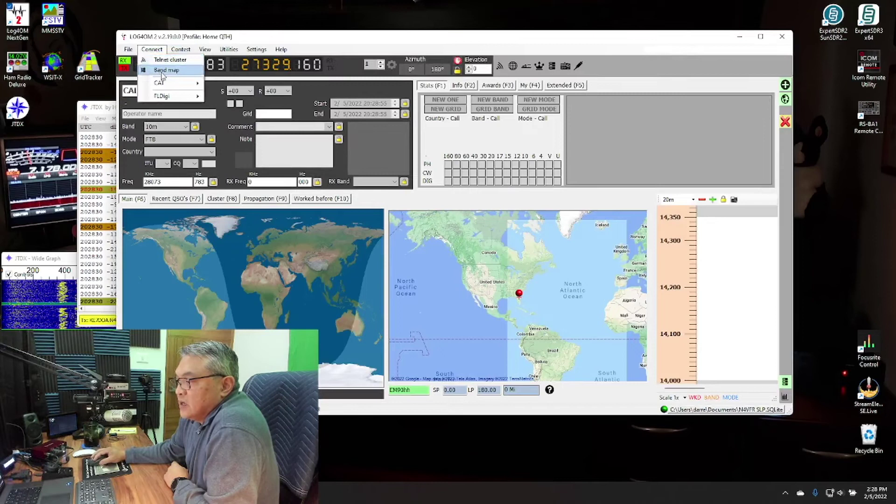
click(182, 61)
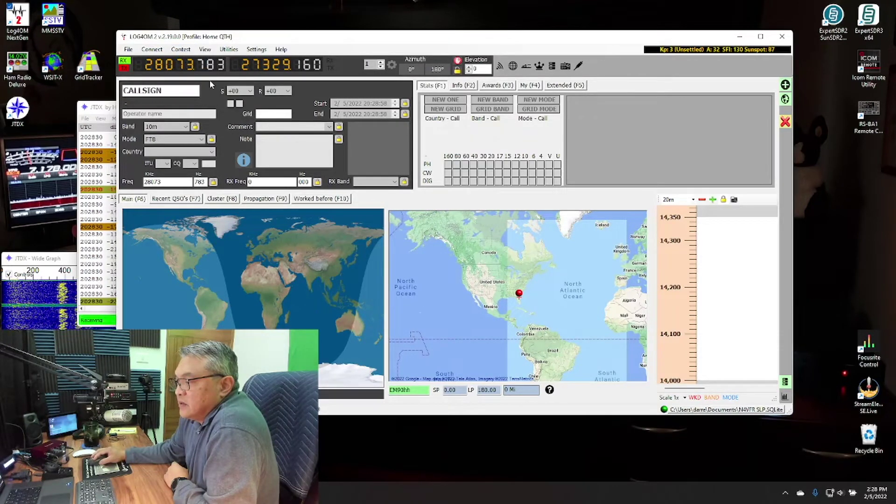
click(120, 92)
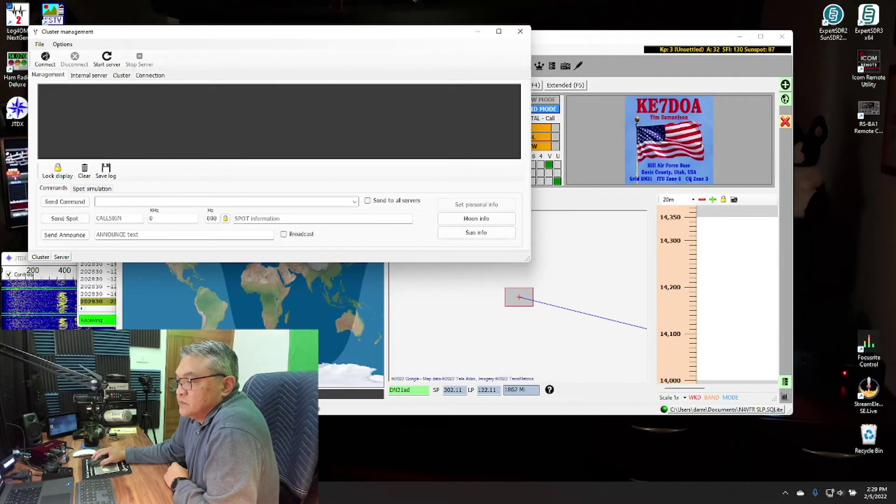
click(107, 59)
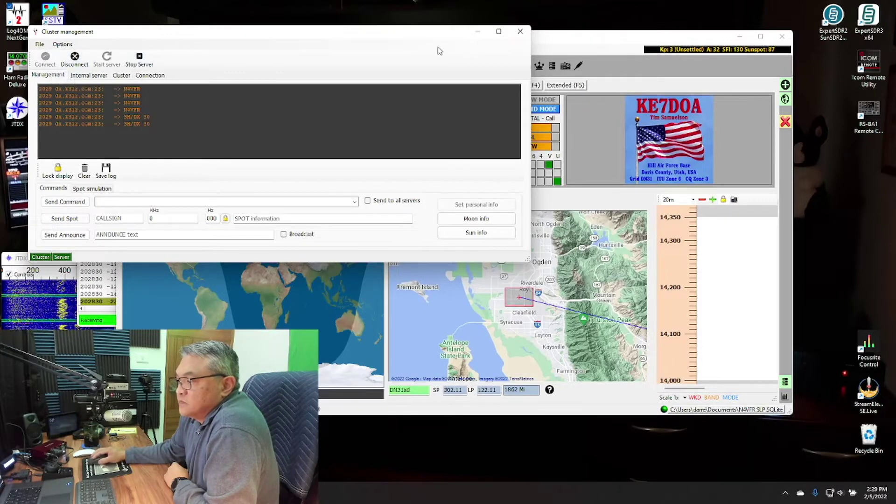
click(520, 32)
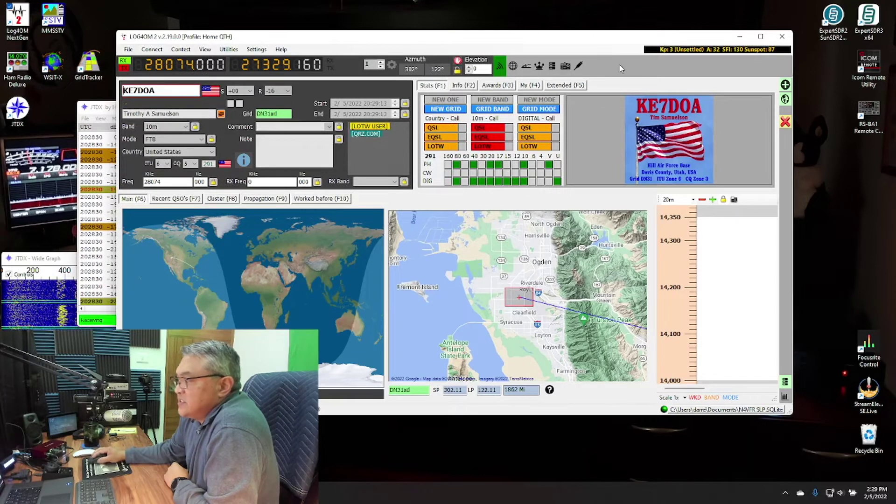
click(741, 37)
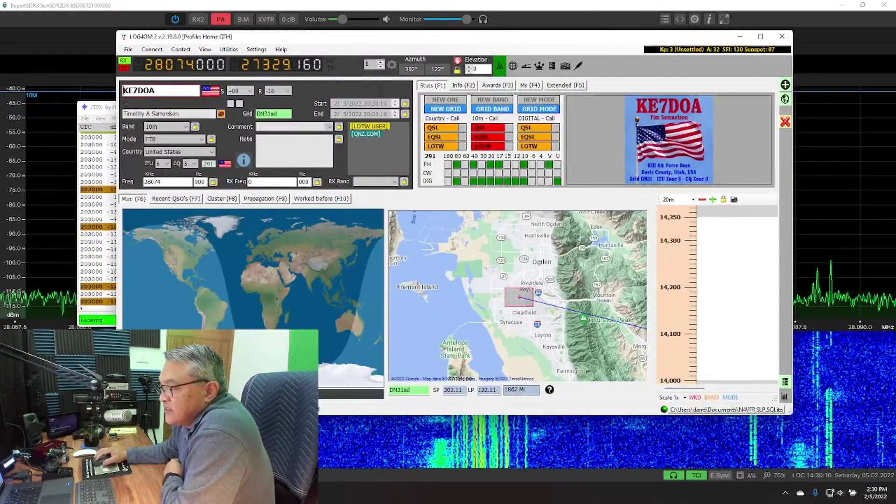
Show Log4OM's Recent QSO's list and empty the QSO entry form.
click(179, 199)
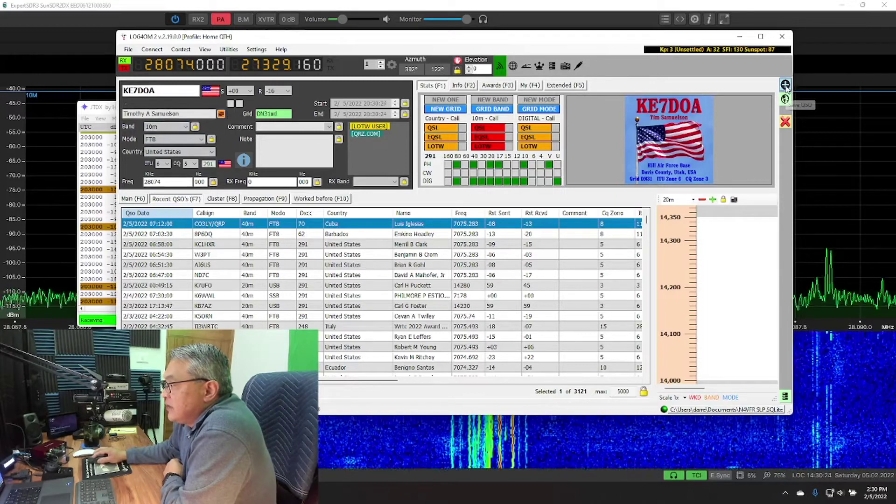
click(785, 122)
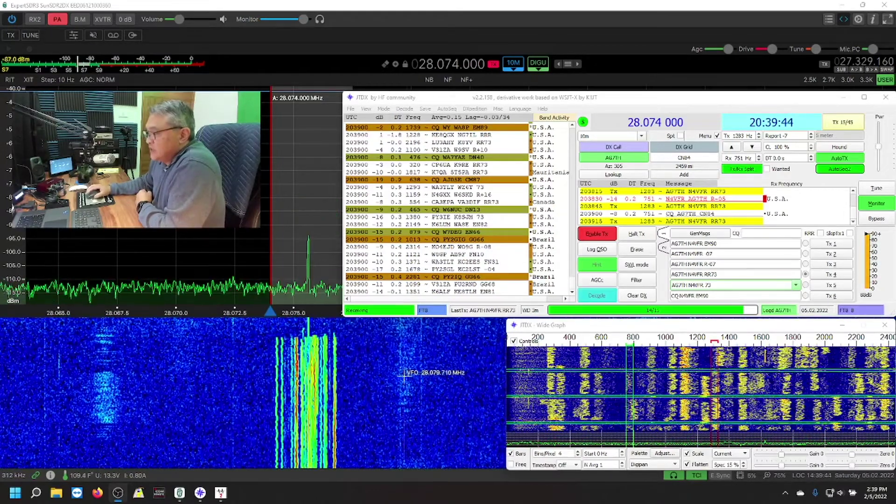
Check that the new 10 m FT8 contact tops Log4OM's recent QSOs, then re-enable Tx in JTDX.
mouse_move(179, 497)
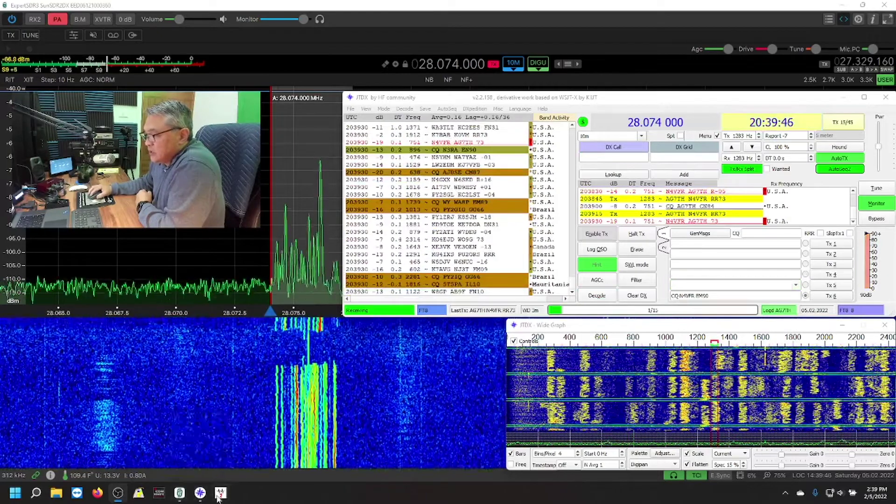
click(220, 494)
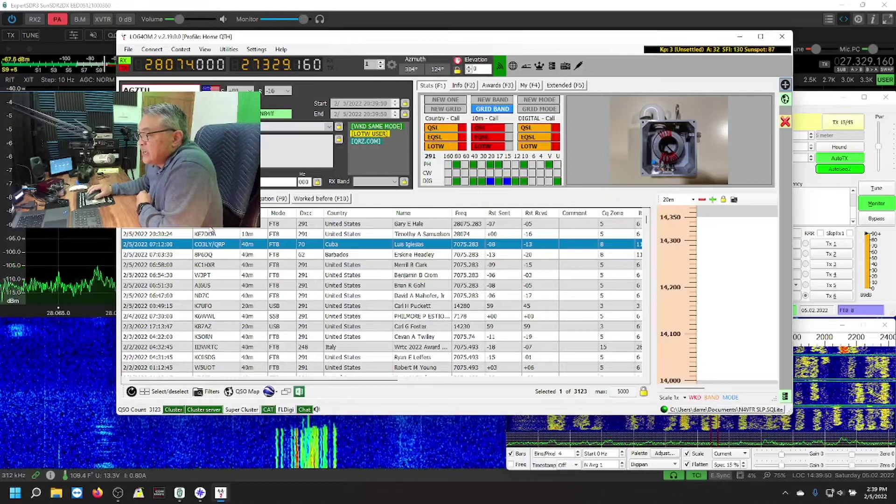
key(alt+Tab)
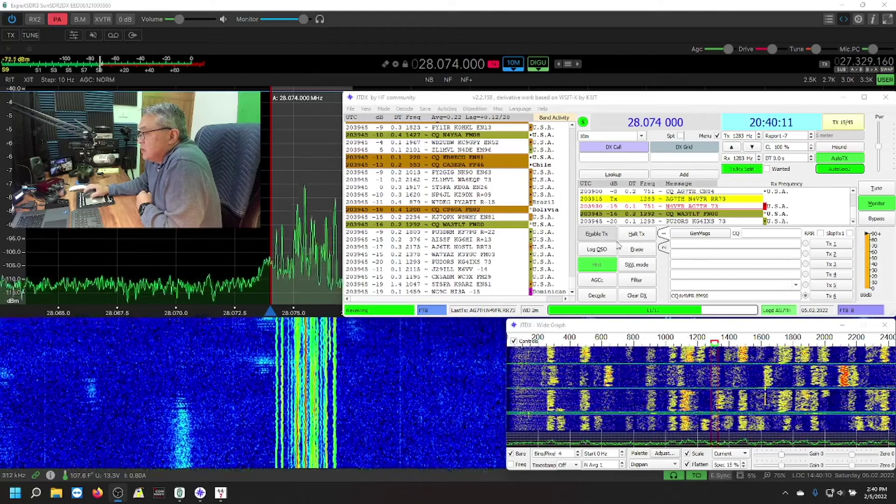
click(597, 234)
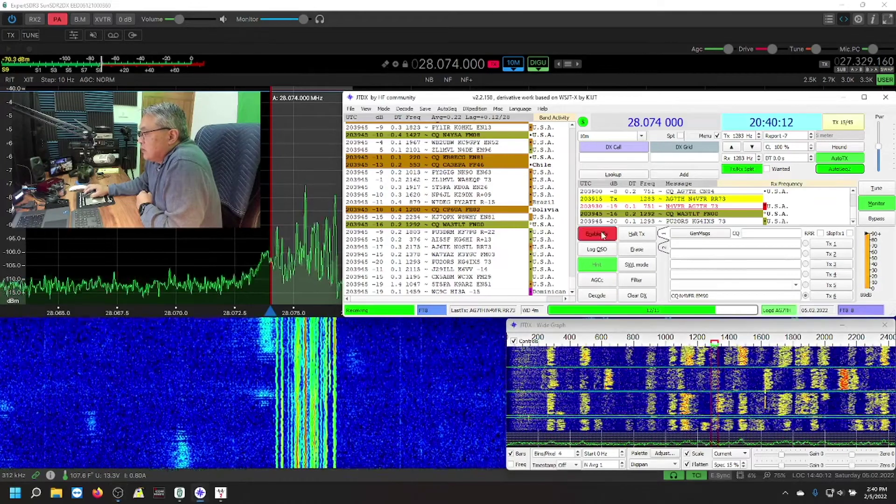